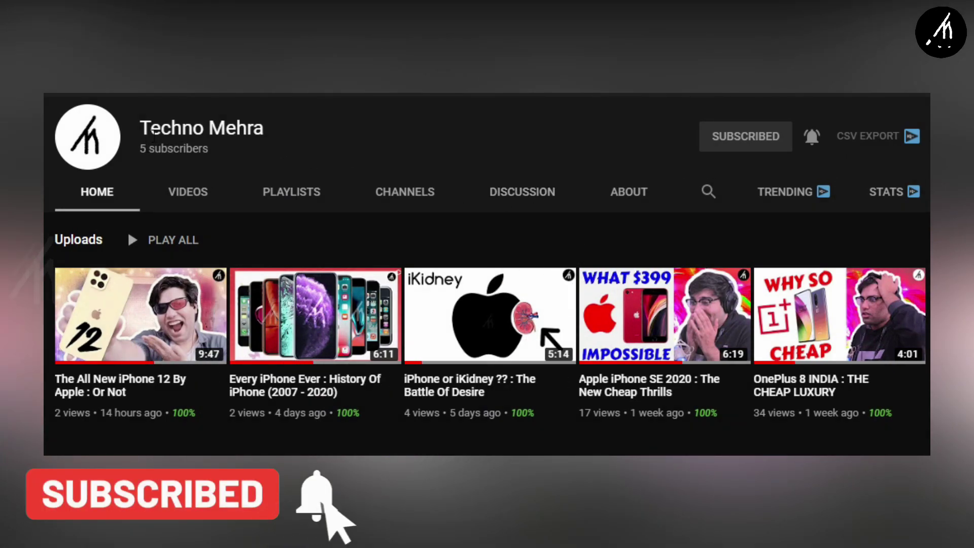
Step: Highlight the channel name on the YouTube channel page, then deselect it
left_click(282, 126)
triple_click(238, 128)
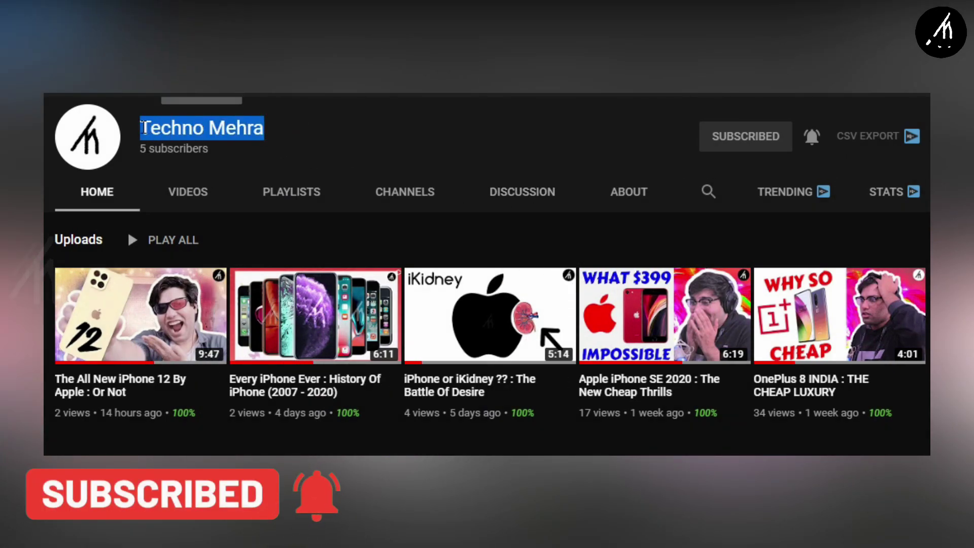
left_click(302, 146)
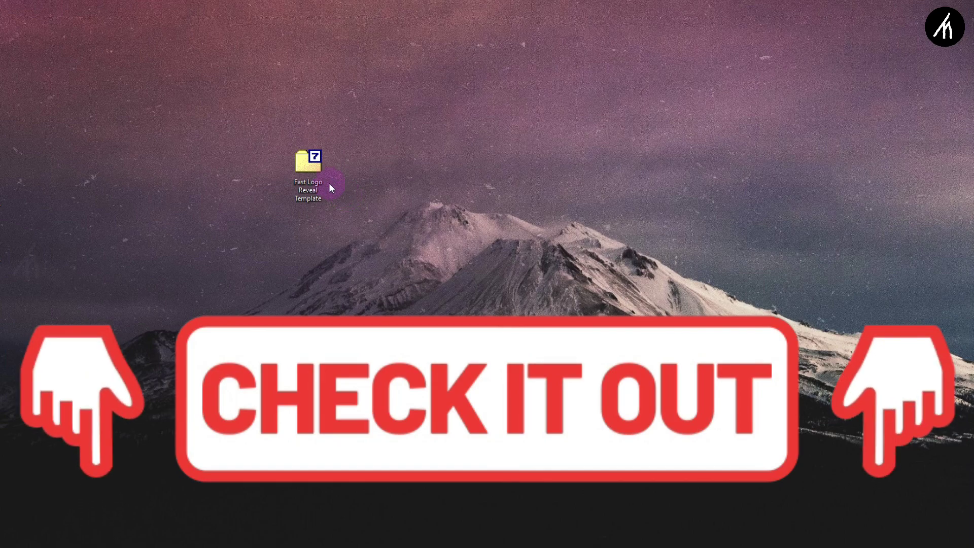
Step: Extract the Fast Logo Reveal Template folder from the .7z archive to the desktop, entering the archive password
double_click(324, 180)
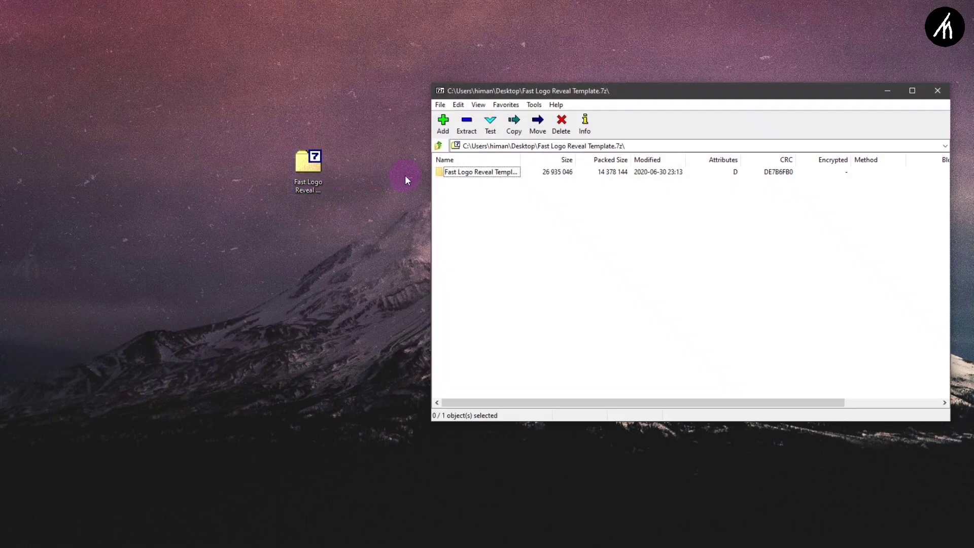
left_click_drag(452, 172, 325, 213)
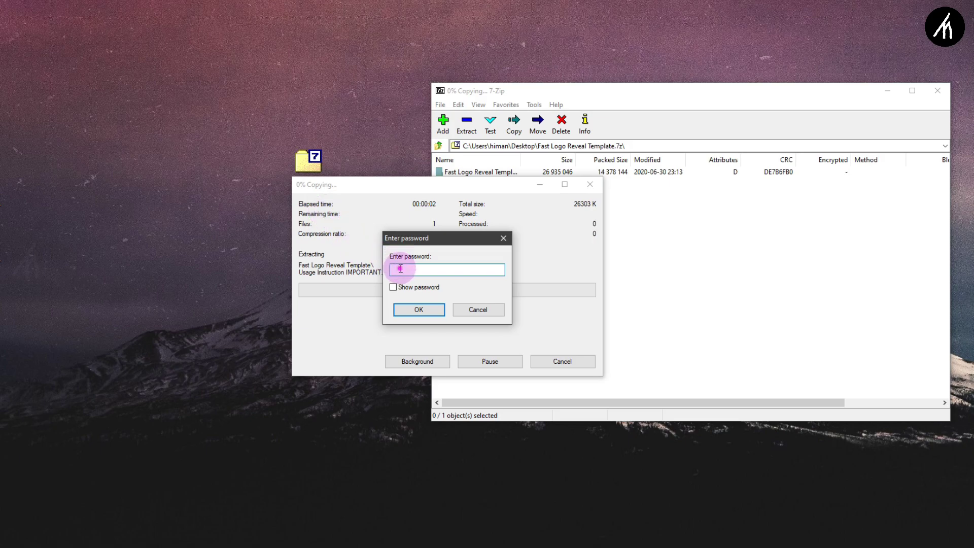
type("****")
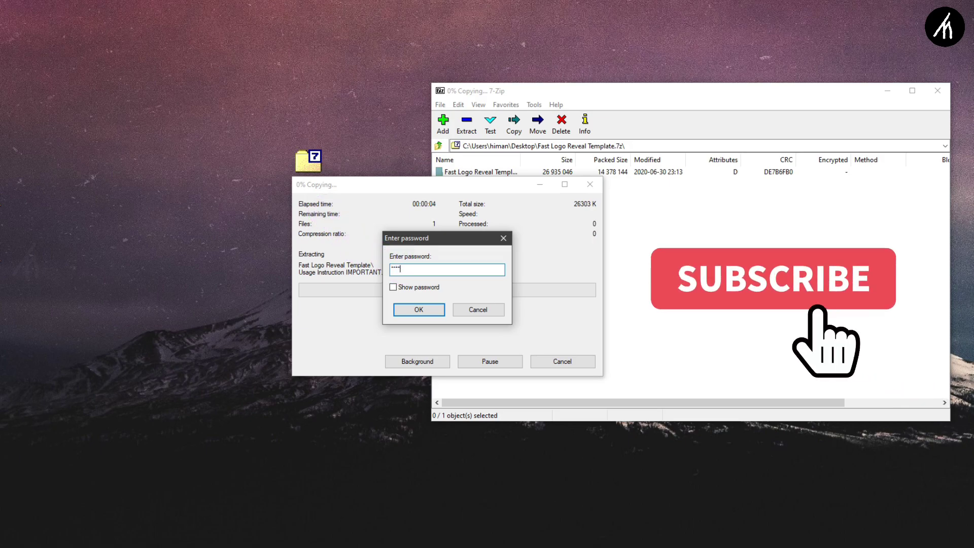
type("**")
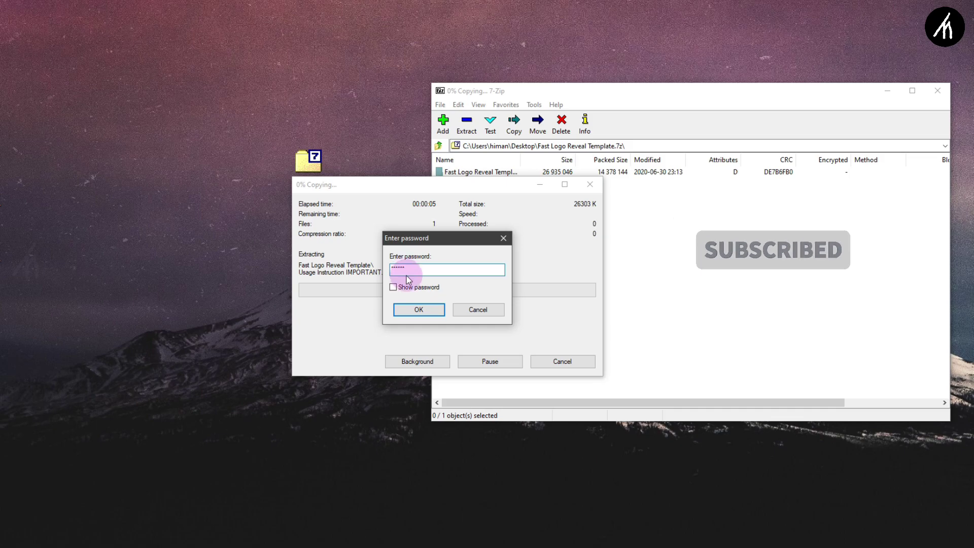
left_click(419, 309)
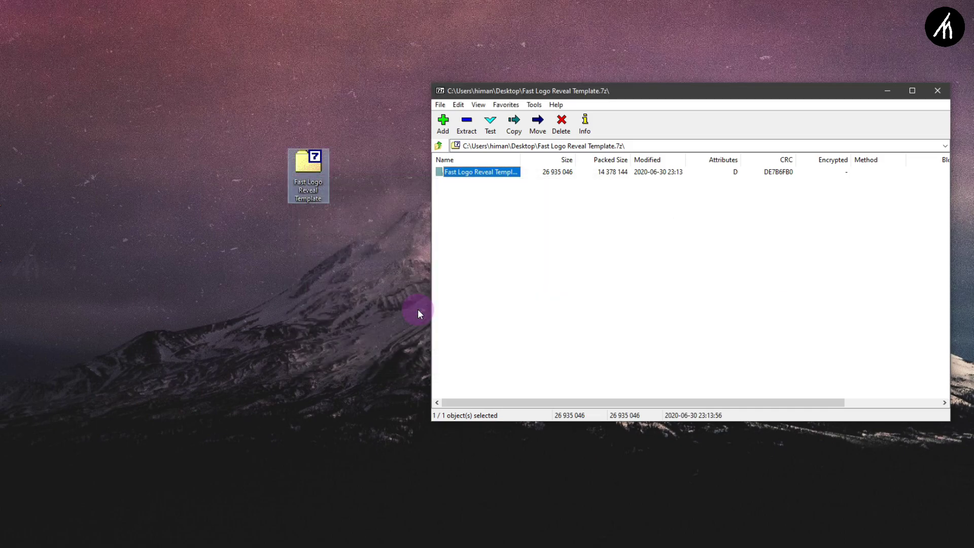
Step: Reposition the extracted folder on the desktop and close the 7-Zip window
left_click_drag(324, 216, 314, 219)
left_click(765, 144)
left_click(937, 90)
Step: Open the template's Project .wfp file in Filmora 9 and minimize File Explorer
left_click(310, 228)
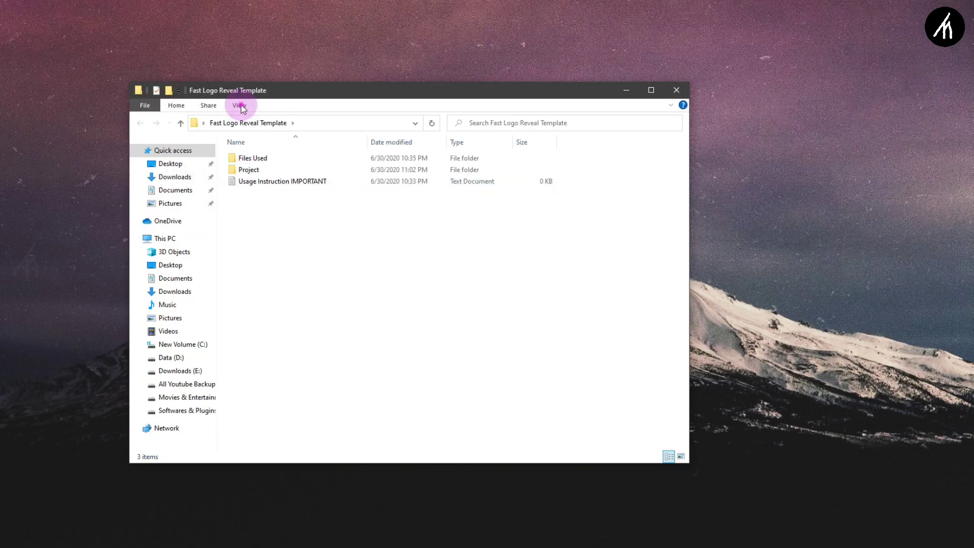
double_click(315, 182)
left_click(322, 174)
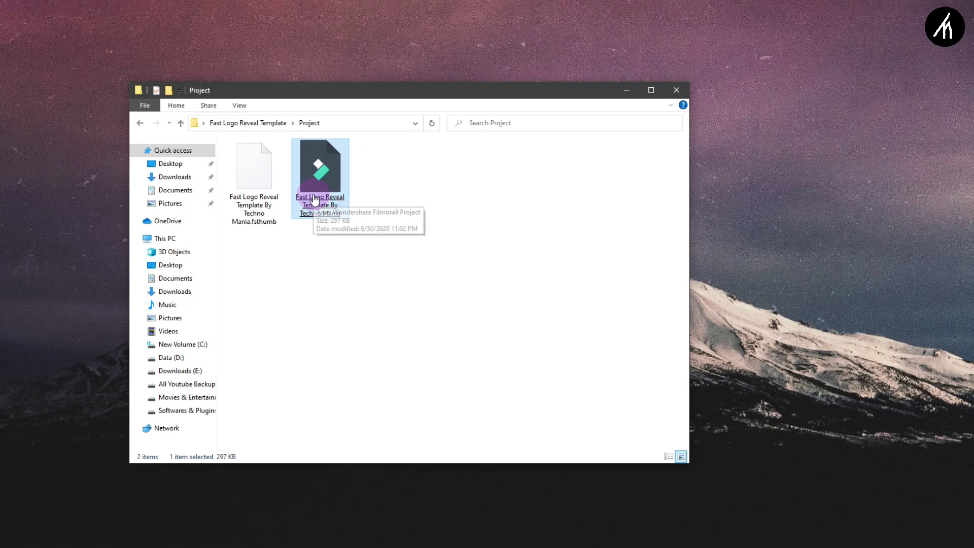
double_click(315, 198)
left_click(626, 90)
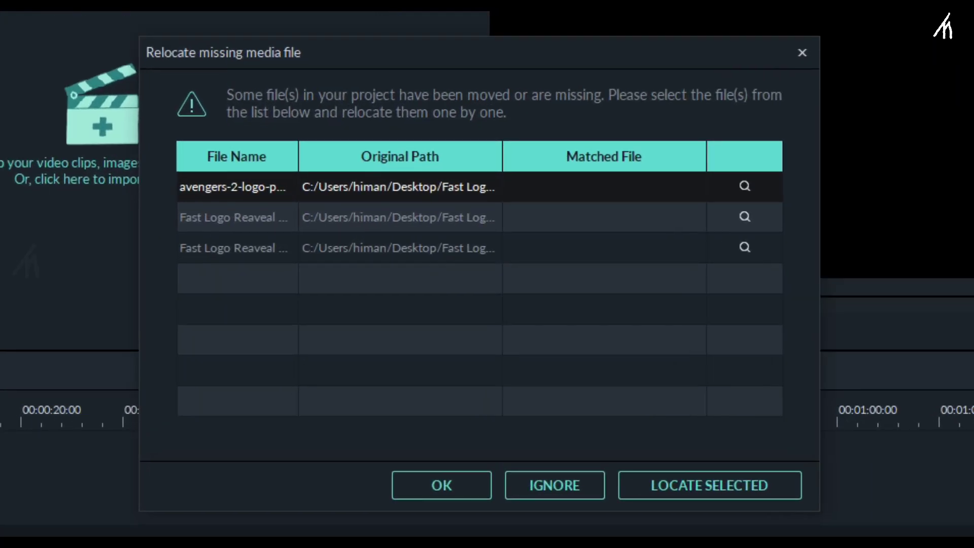
Step: Relink the missing Avengers logo to avengers-2-logo-png-7, confirm, and select the Avengers clips
left_click(276, 249)
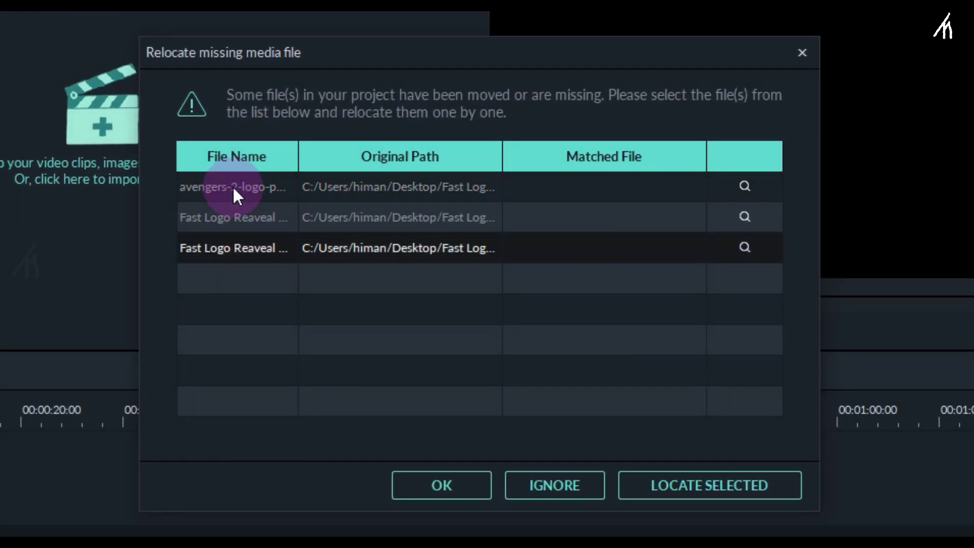
left_click(249, 190)
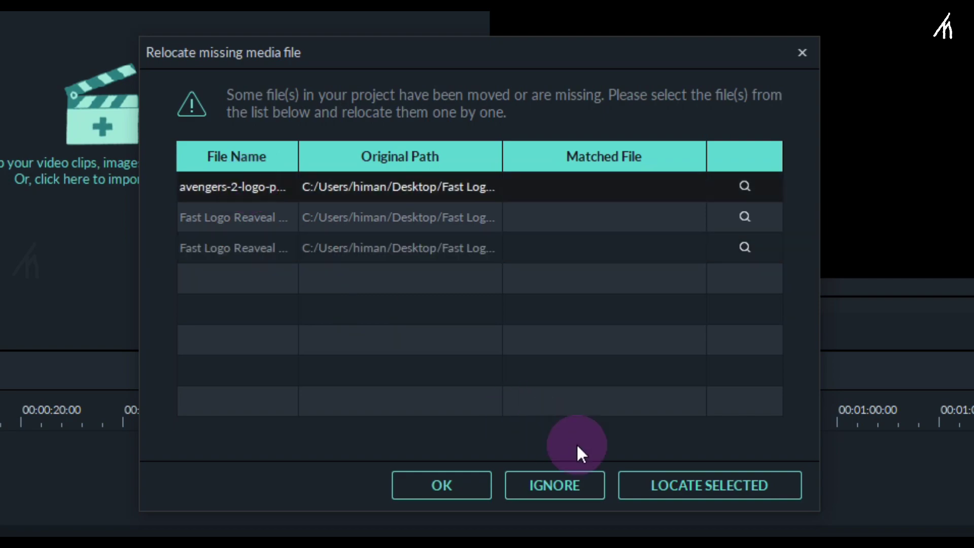
left_click(658, 485)
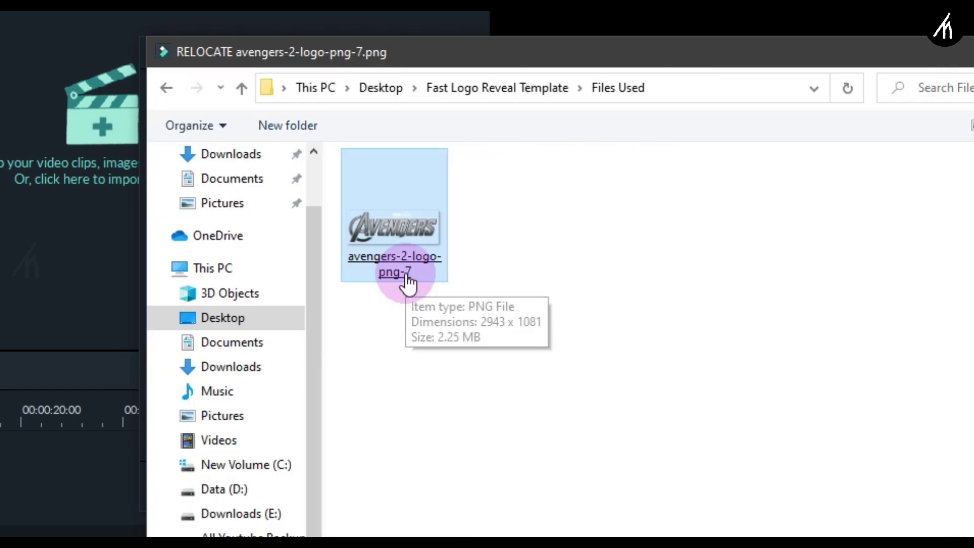
double_click(406, 273)
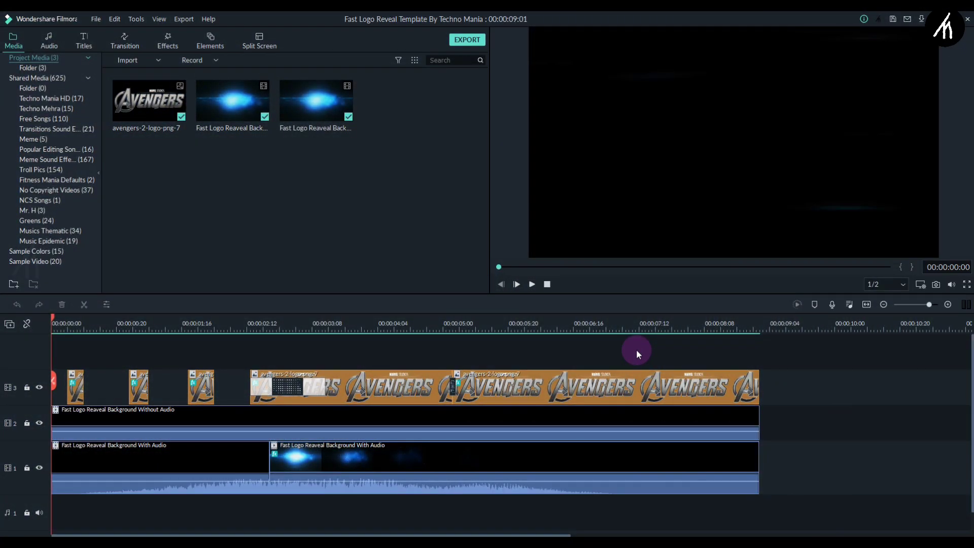
left_click(636, 349)
left_click_drag(588, 351, 285, 385)
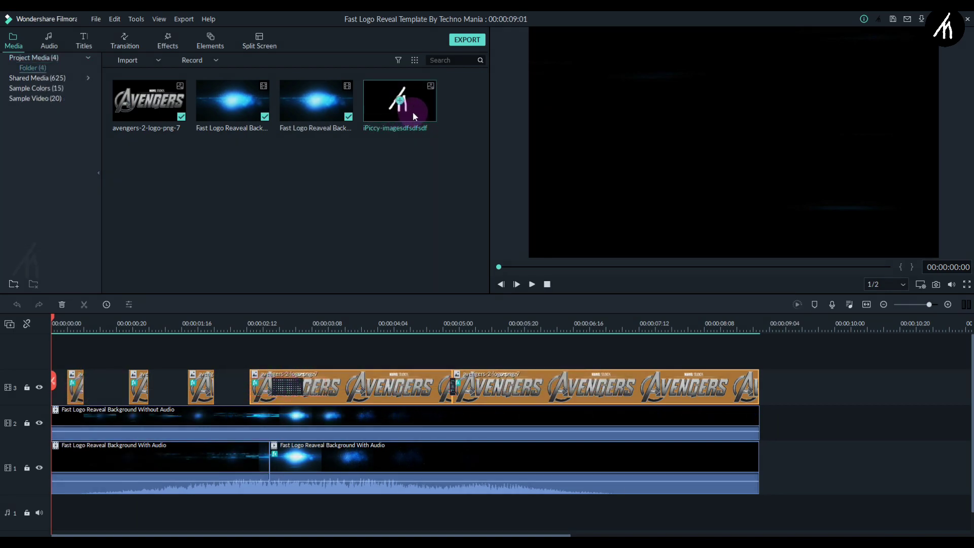
Step: Place the iPiccy logo on track 4, trim it to the first Avengers clip, and copy it
left_click_drag(413, 116, 69, 356)
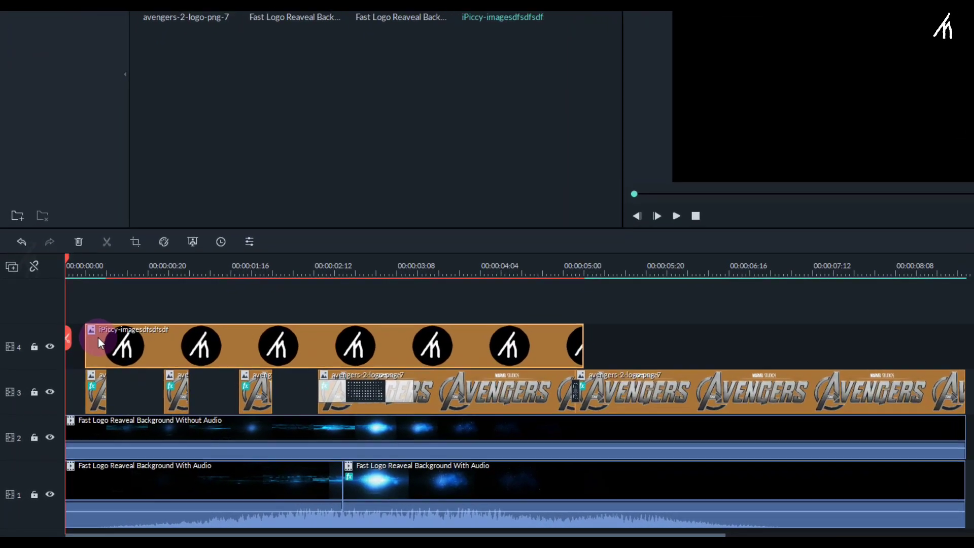
left_click_drag(582, 343, 105, 356)
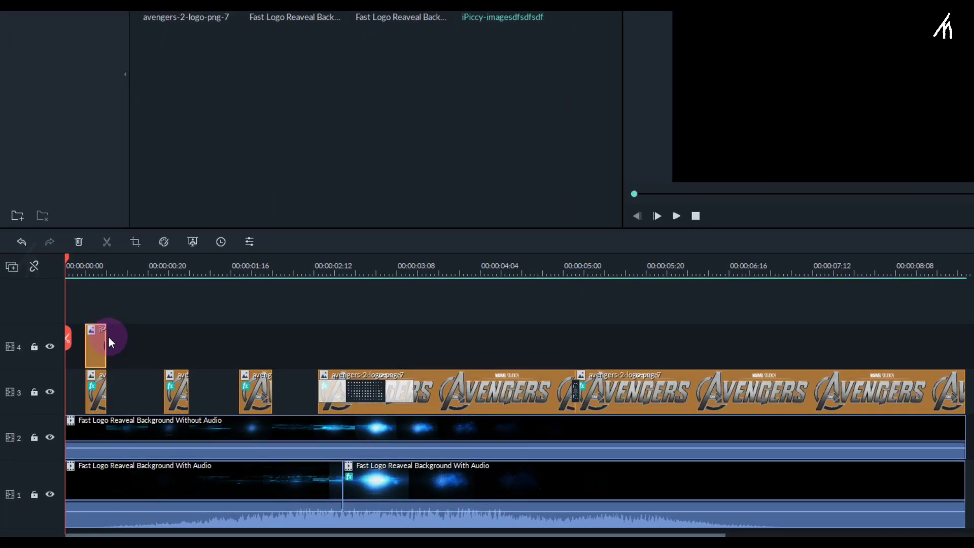
right_click(101, 350)
Step: Paste logo copies over each remaining Avengers clip, stretching one to the long clip's length
left_click(163, 257)
key("ctrl+v")
left_click(243, 269)
key("ctrl+v")
left_click(318, 267)
key("ctrl+v")
left_click_drag(338, 347, 575, 348)
left_click(599, 254)
left_click(616, 266)
key("ctrl+v")
Step: Copy the first Avengers clip's effects onto the first logo clip and hide track 3
left_click_drag(664, 366, 94, 304)
left_click(98, 274)
left_click(99, 368)
right_click(105, 393)
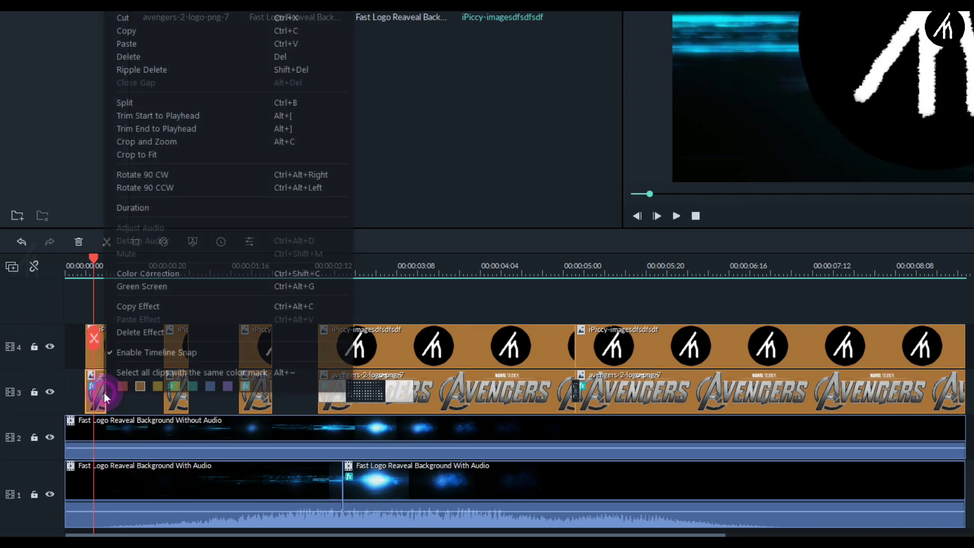
left_click(150, 306)
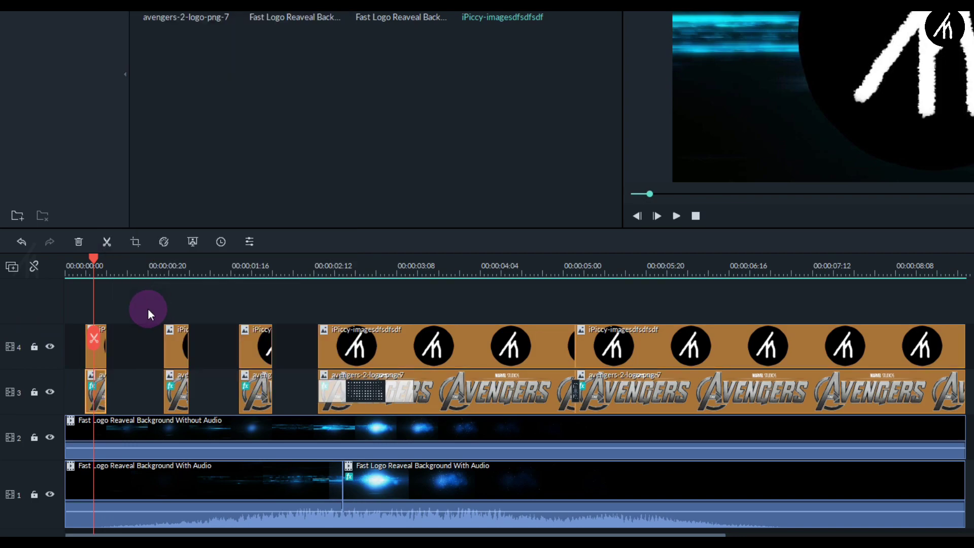
right_click(101, 357)
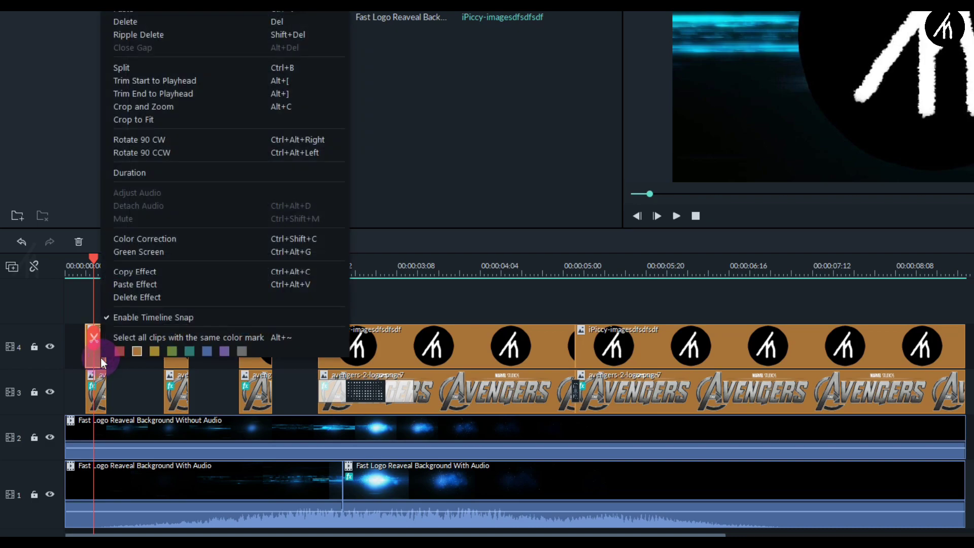
left_click(138, 286)
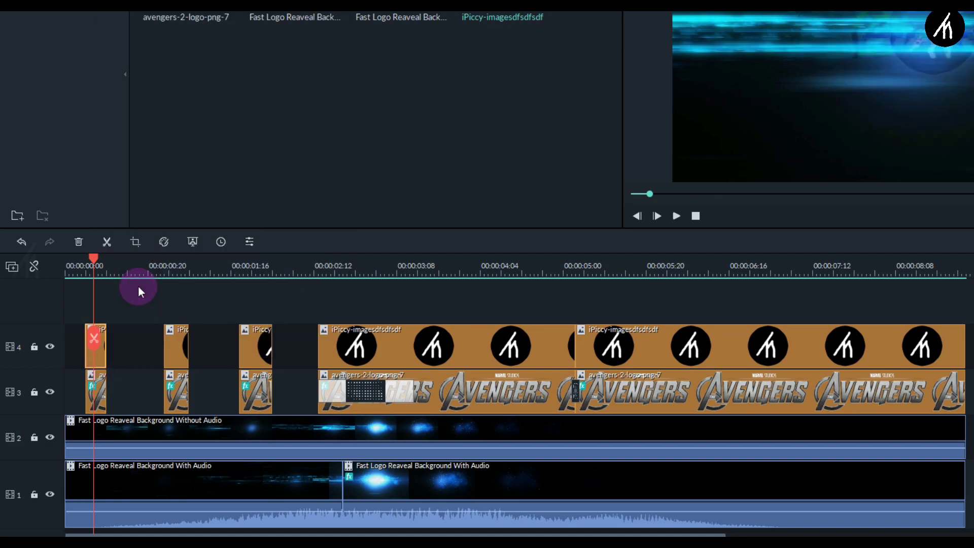
left_click(52, 391)
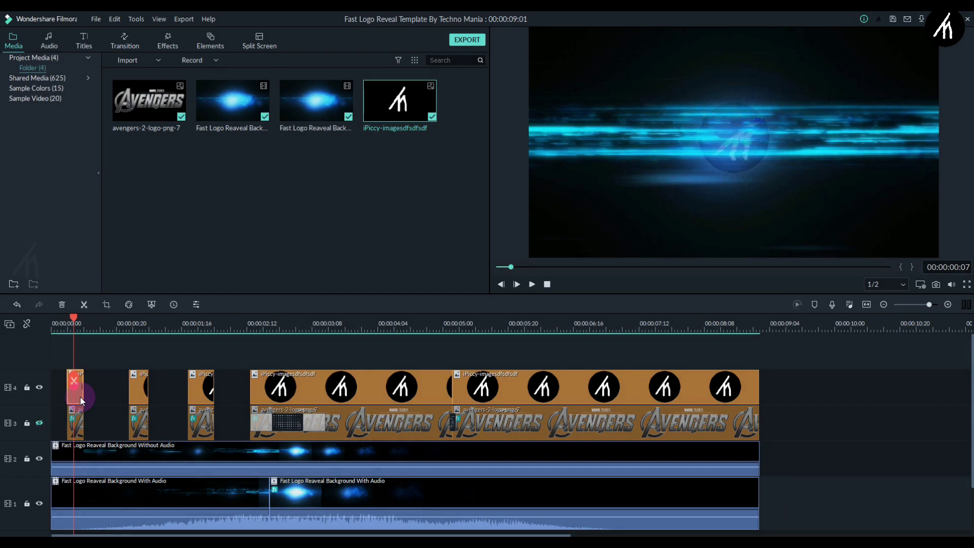
Step: Give the first iPiccy logo clip Lighten blending at 25.17% opacity and apply with OK
double_click(80, 397)
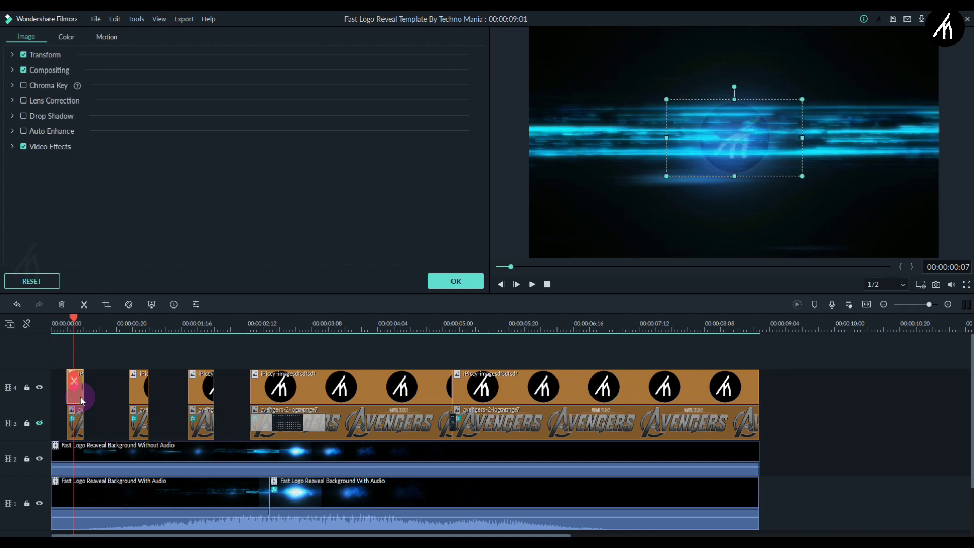
left_click(17, 77)
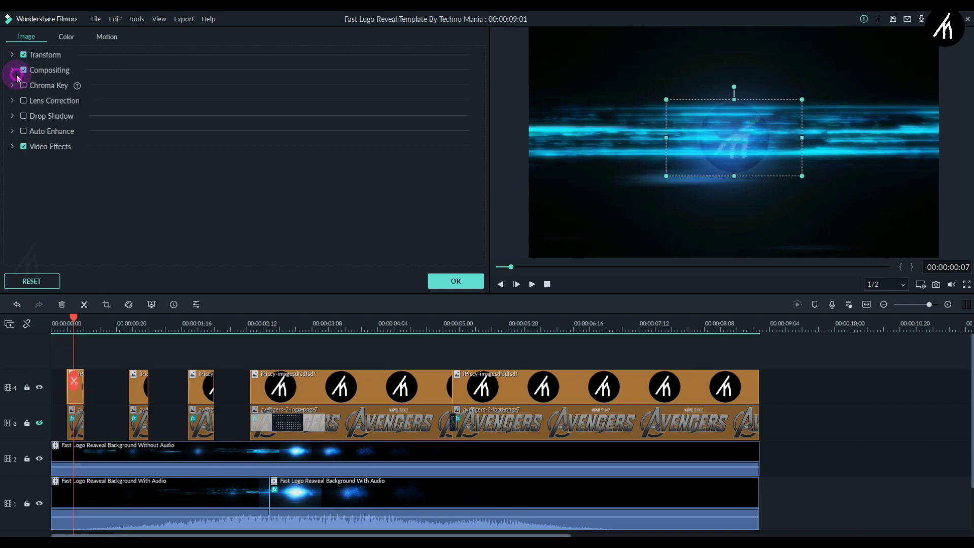
left_click(212, 99)
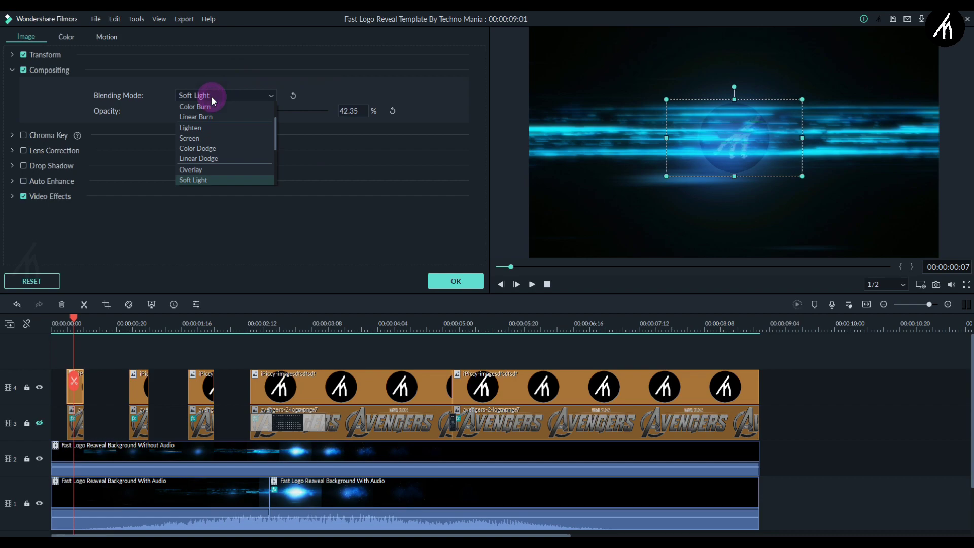
left_click(214, 129)
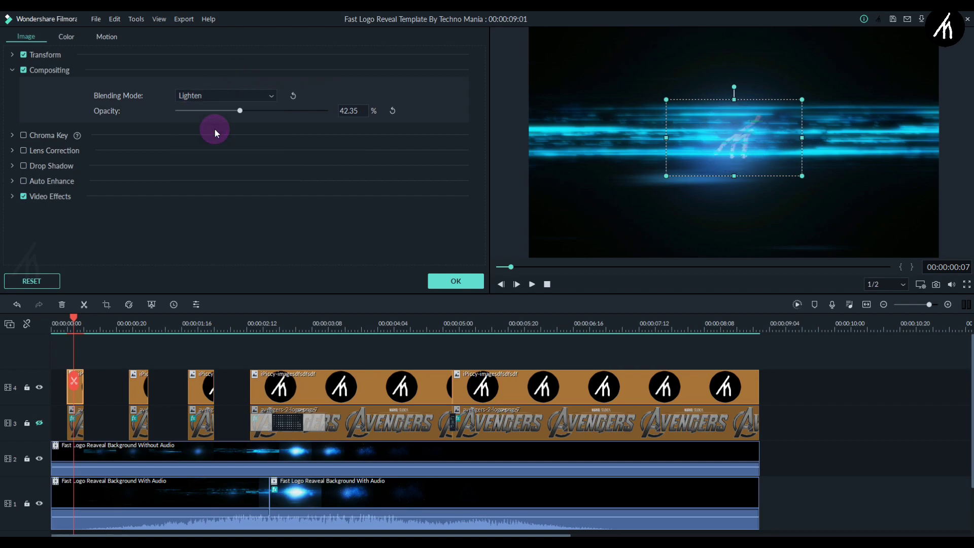
left_click_drag(236, 111, 196, 124)
left_click(12, 54)
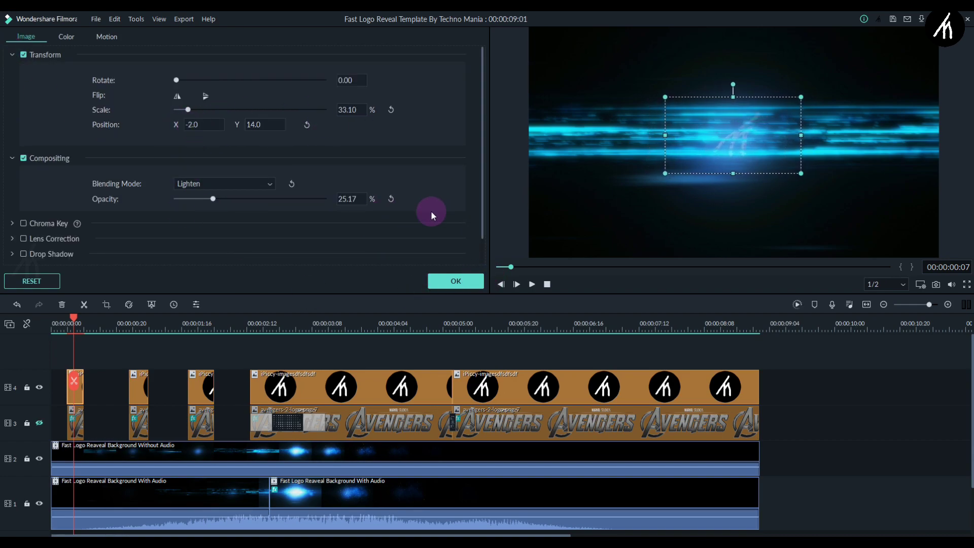
left_click(445, 284)
left_click(239, 349)
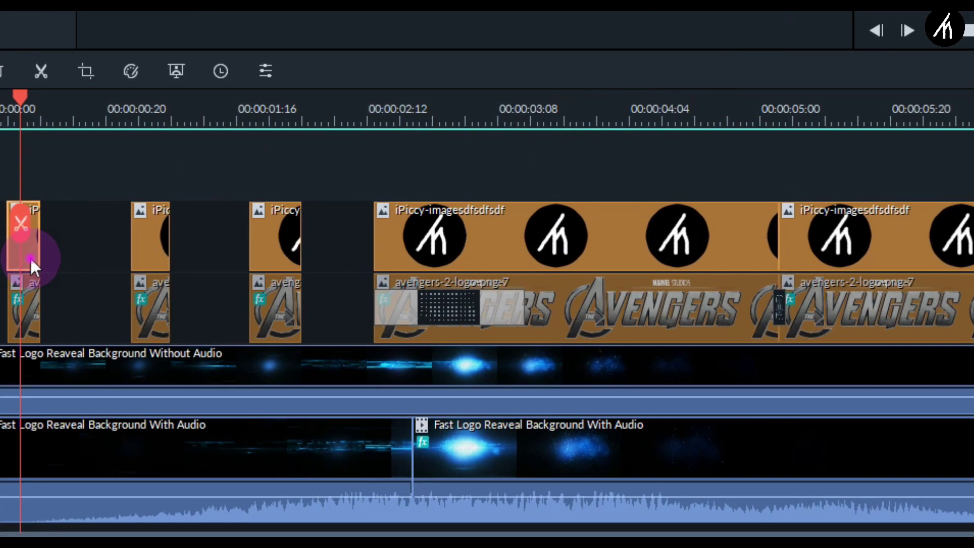
Step: Copy the first logo clip's effects and paste them onto the other four logo clips
right_click(79, 396)
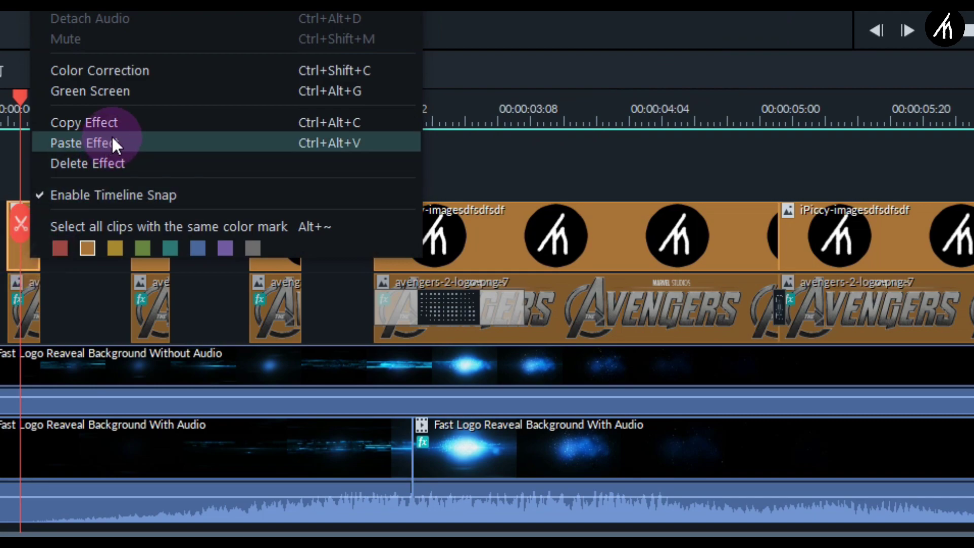
left_click(129, 122)
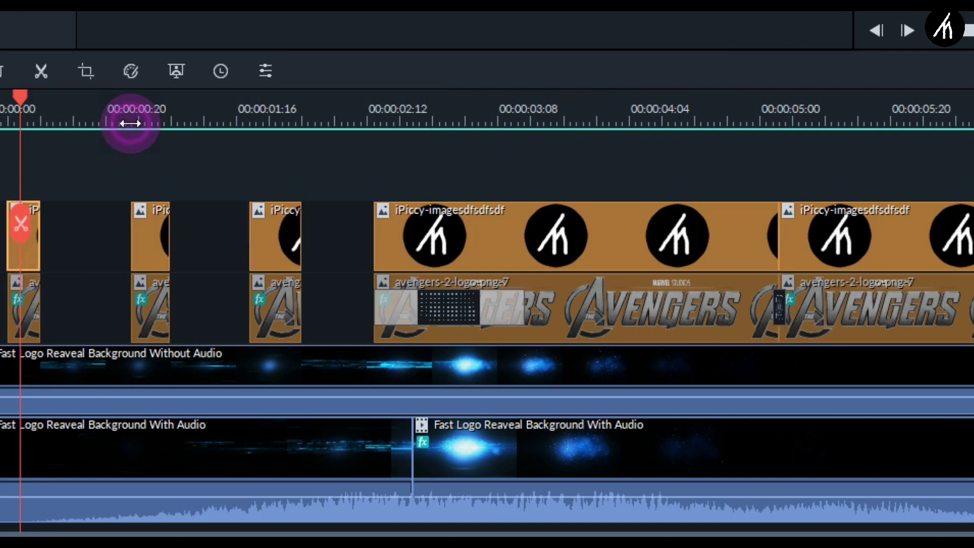
right_click(150, 234)
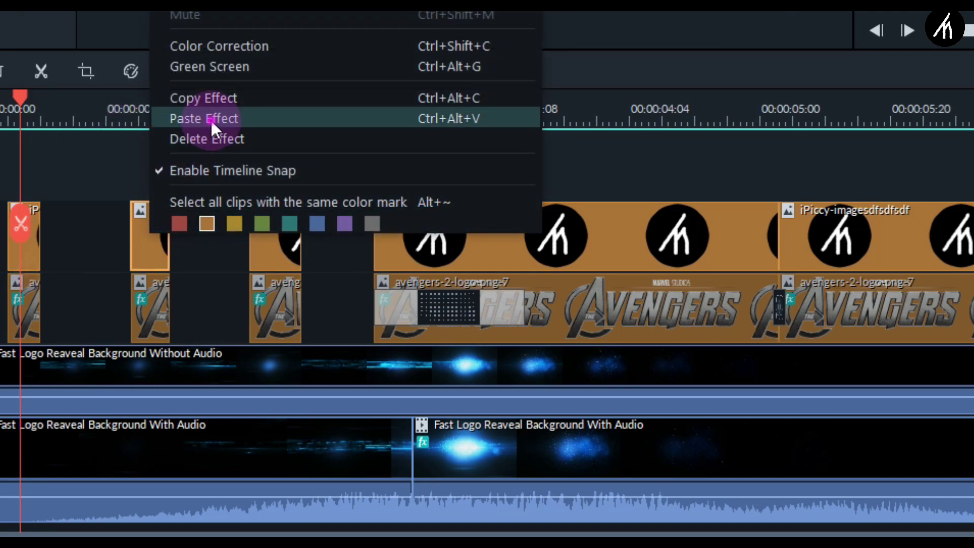
left_click(211, 118)
right_click(274, 232)
left_click(354, 125)
right_click(538, 228)
left_click(583, 113)
right_click(880, 228)
left_click(938, 107)
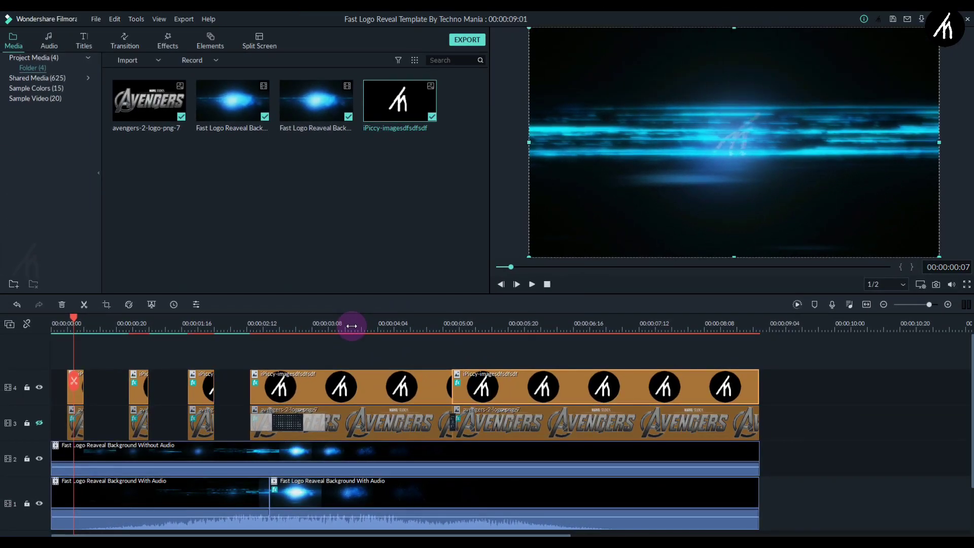
Step: Set the first long logo clip to 100% opacity and remove its Glitch Distortion effect
left_click_drag(352, 325, 358, 325)
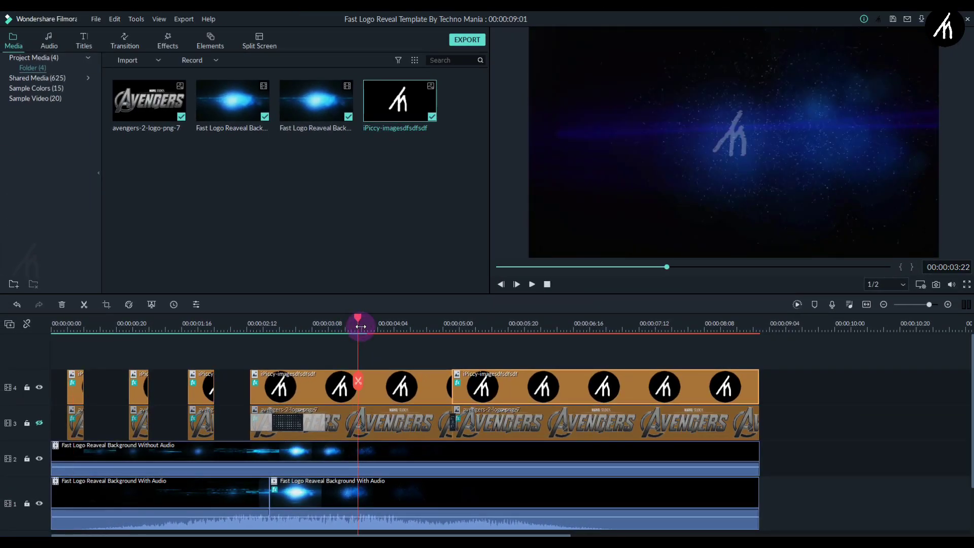
double_click(376, 384)
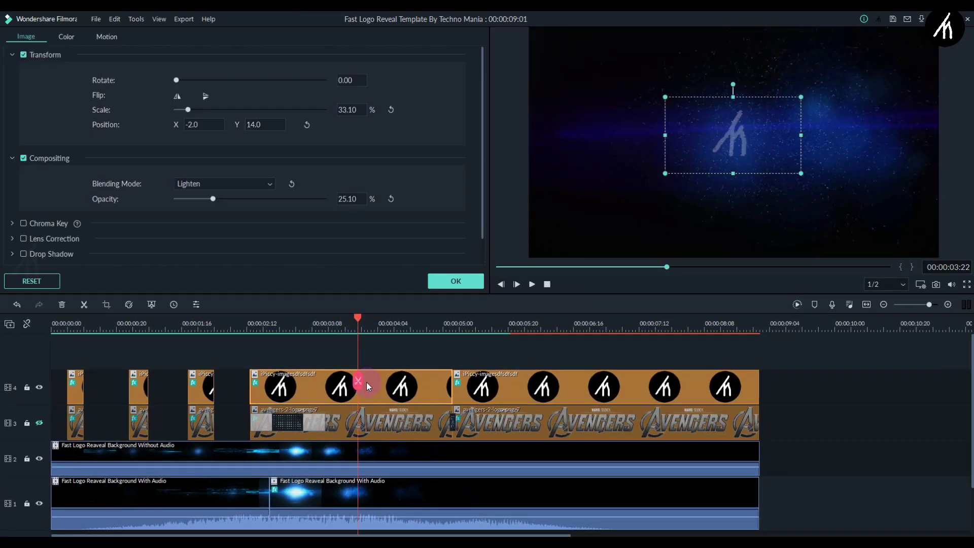
left_click_drag(212, 201, 361, 200)
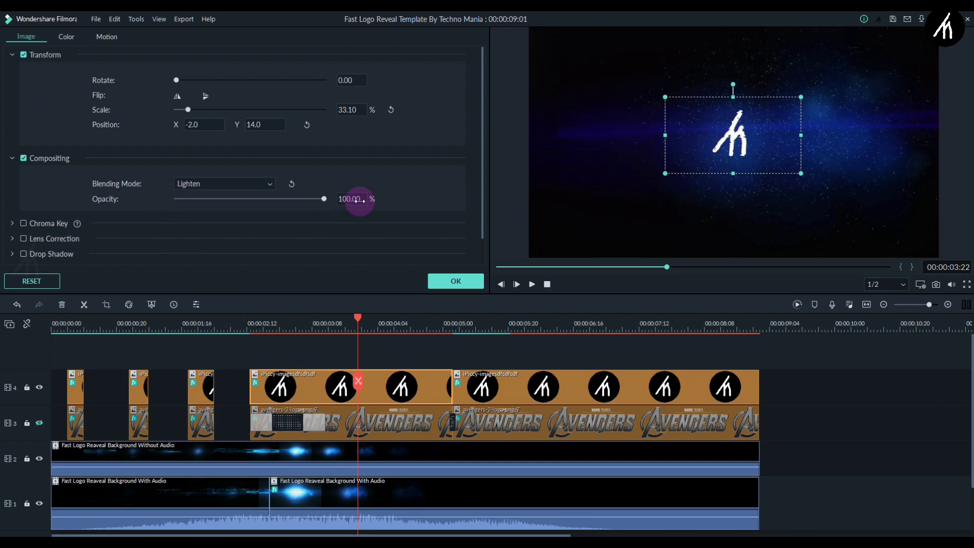
scroll(393, 208, "down", 1)
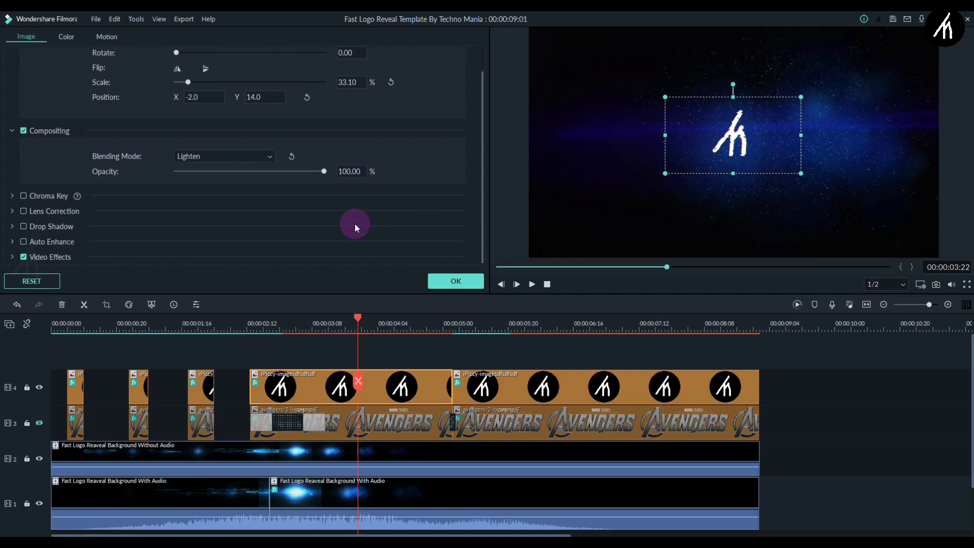
left_click(12, 256)
scroll(401, 187, "down", 7)
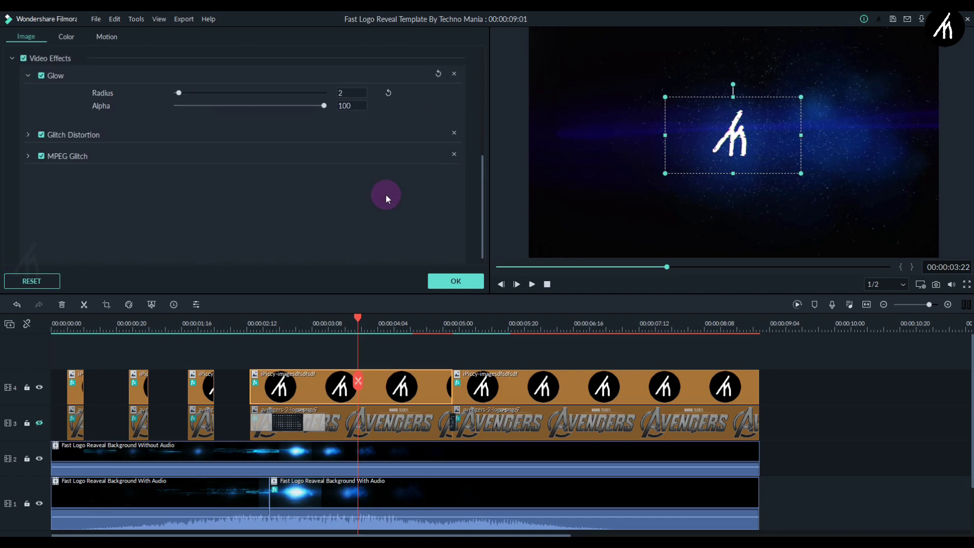
left_click(28, 135)
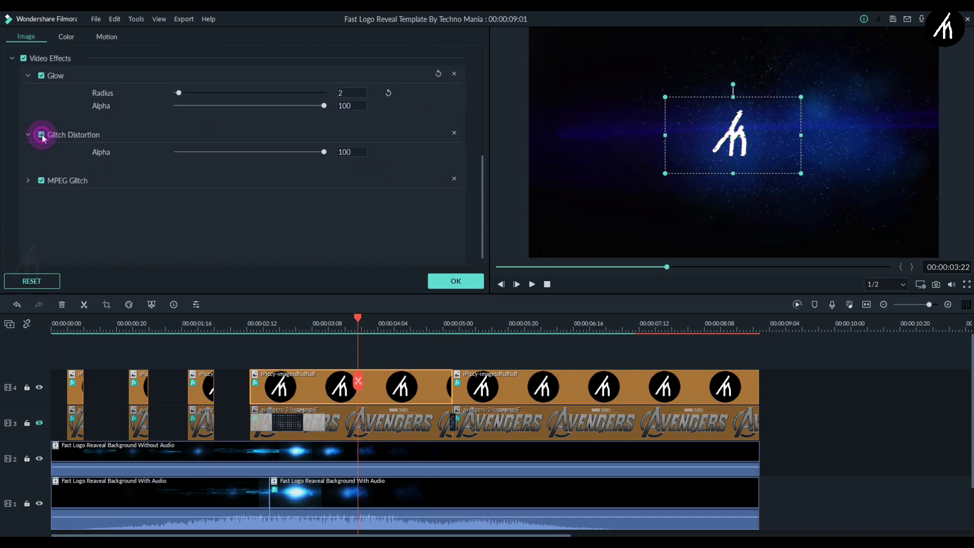
left_click(42, 135)
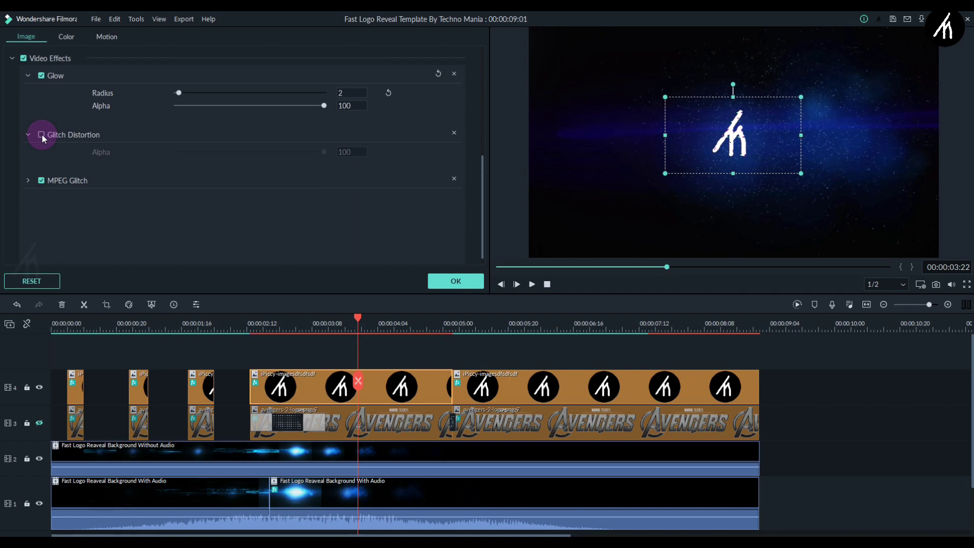
left_click(453, 134)
scroll(392, 191, "up", 5)
left_click(455, 280)
Step: Remove Glitch Distortion from the second long logo clip
left_click(549, 388)
double_click(549, 388)
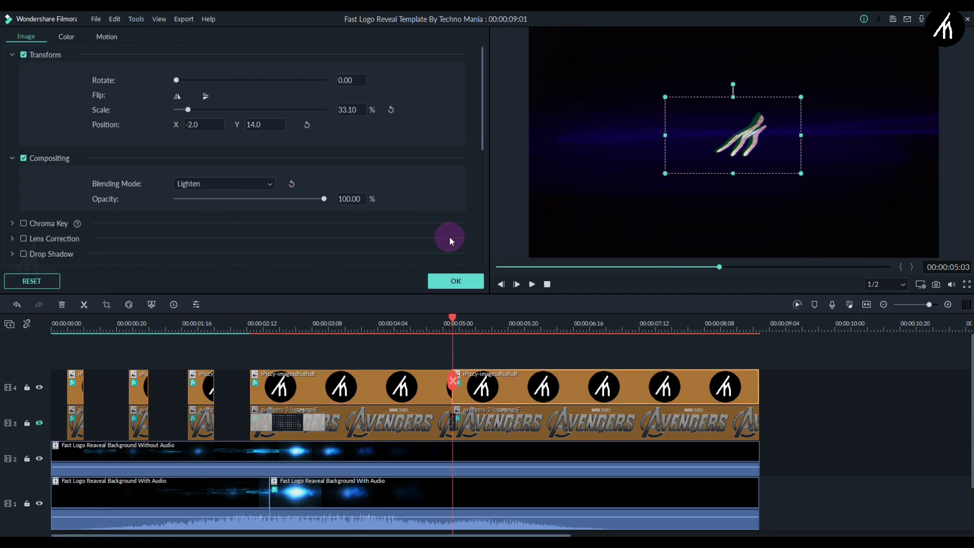
scroll(449, 237, "down", 5)
left_click(454, 203)
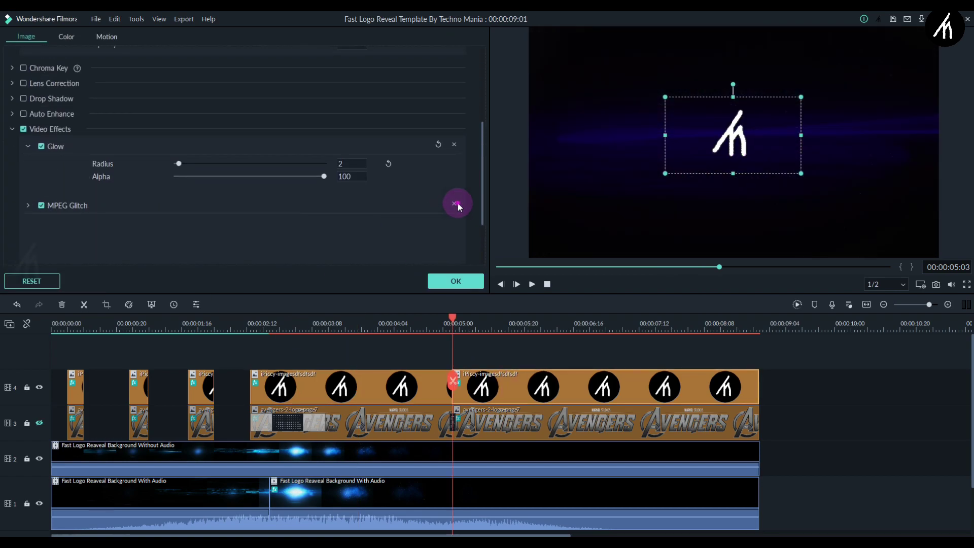
Step: Remove MPEG Glitch from the second long logo clip and apply the change
left_click(458, 203)
left_click(445, 280)
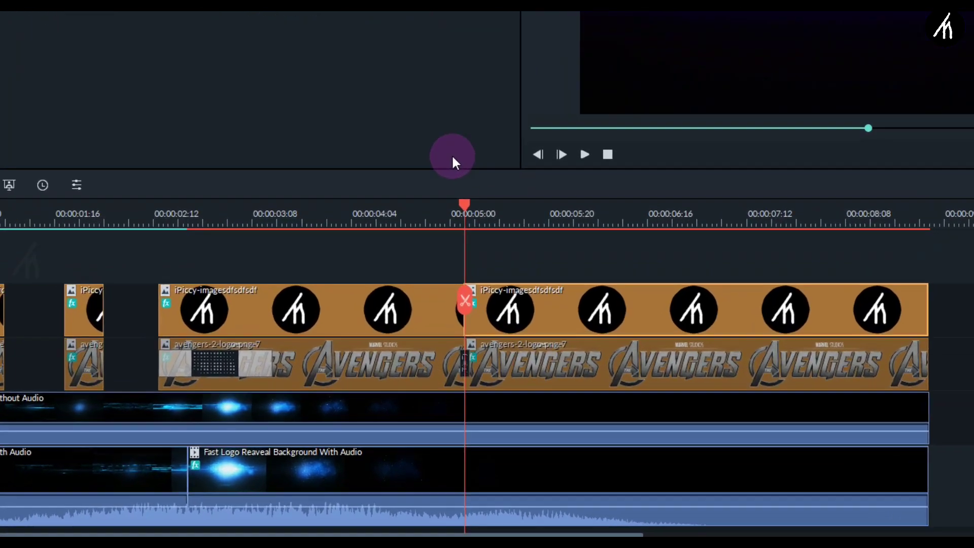
left_click(163, 332)
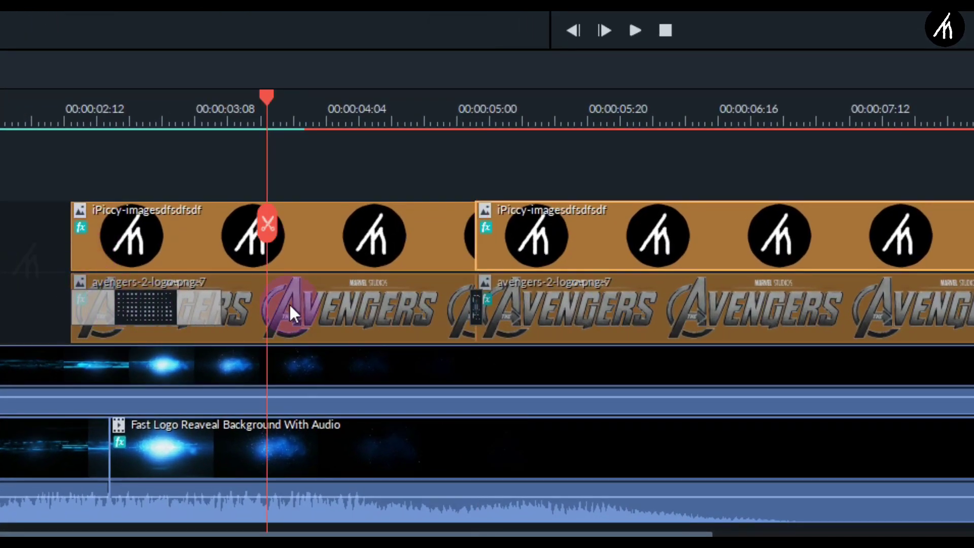
Step: Move the transitions from track 3 onto the logo clips, then delete the Avengers clips
left_click(313, 304)
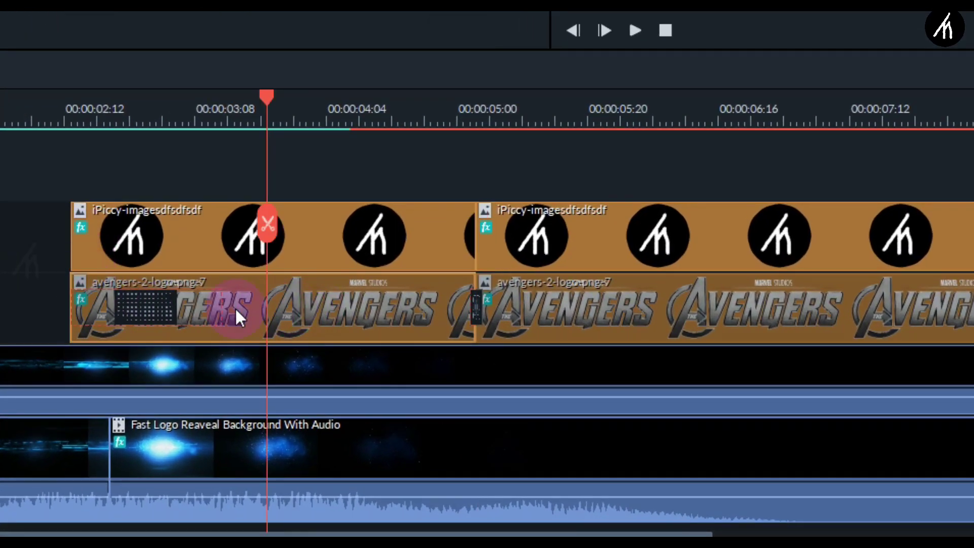
left_click(135, 308)
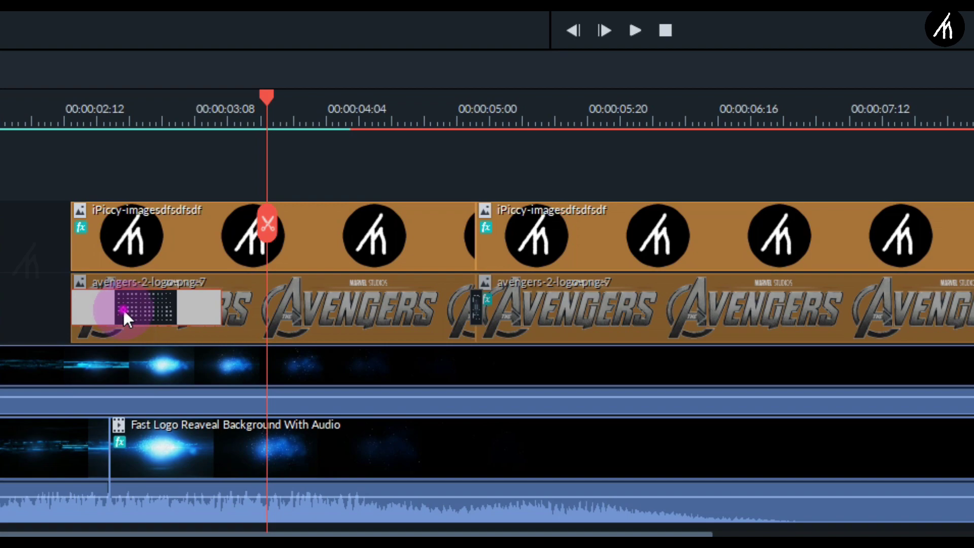
left_click_drag(123, 308, 120, 244)
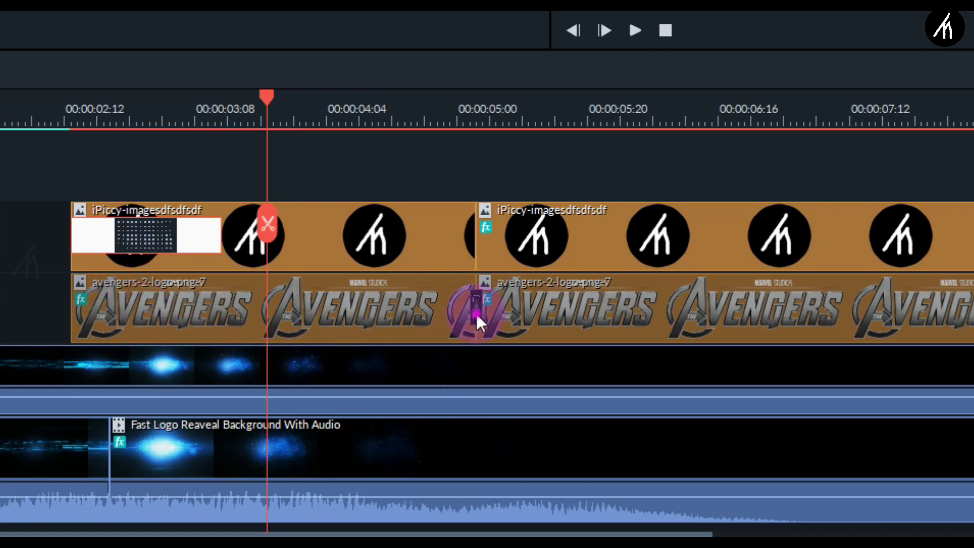
left_click(479, 251)
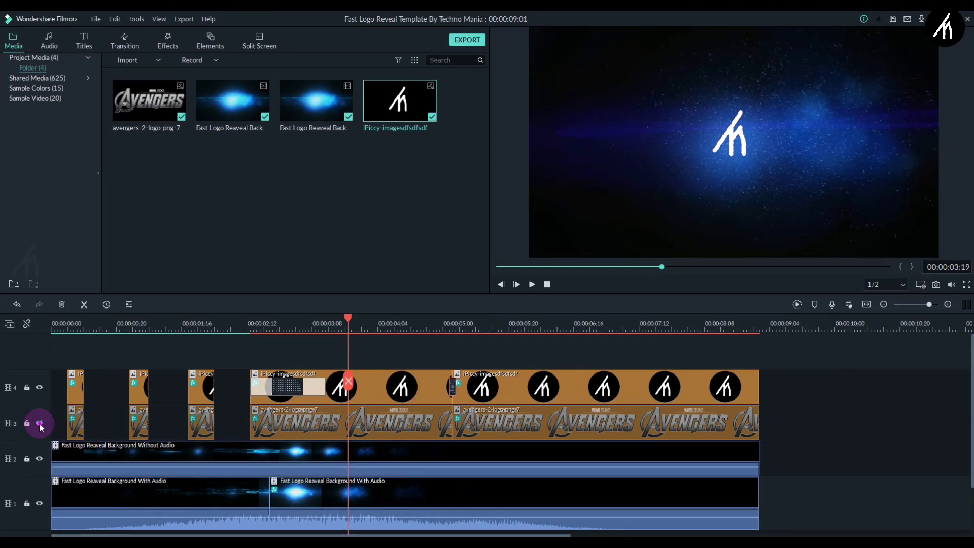
left_click(39, 424)
key("Delete")
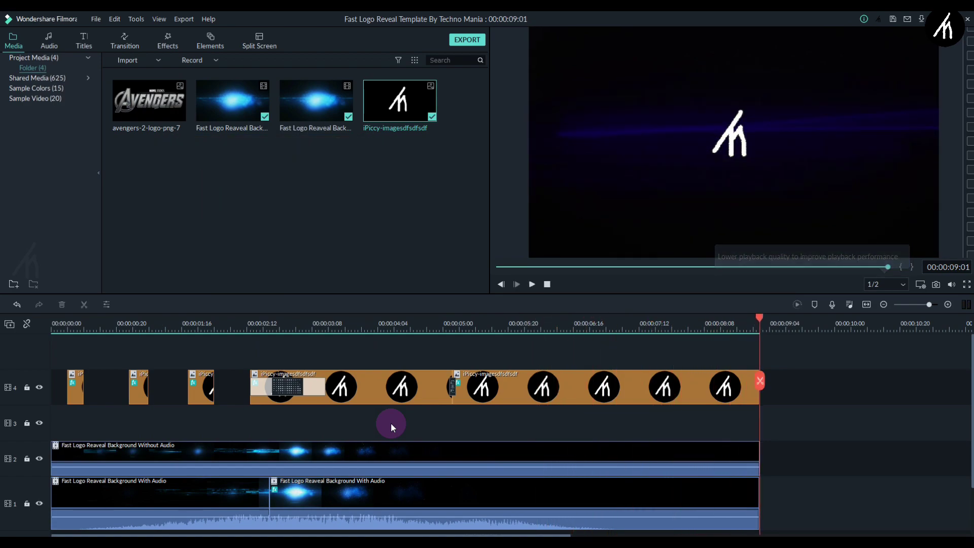
Step: Open the Image settings of the first iPiccy logo clip on track 4
left_click(75, 323)
double_click(72, 366)
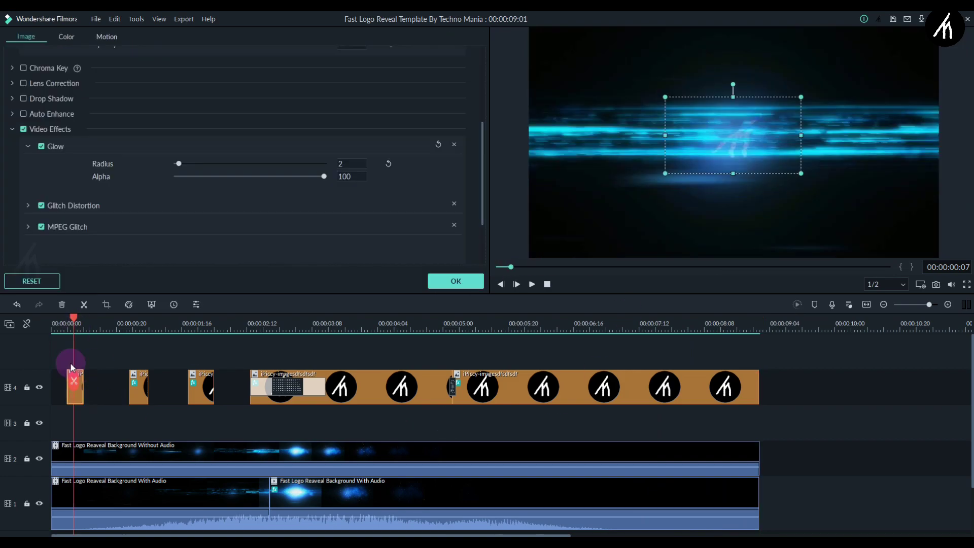